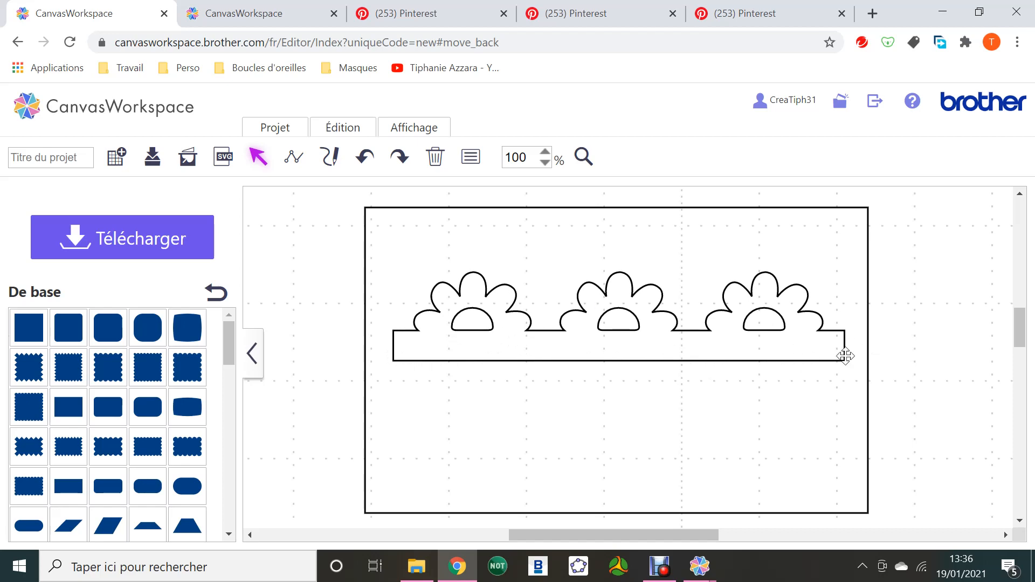
- Edit the flower border's points and open its path from the lower-left corner along the bottom edge
double_click(420, 346)
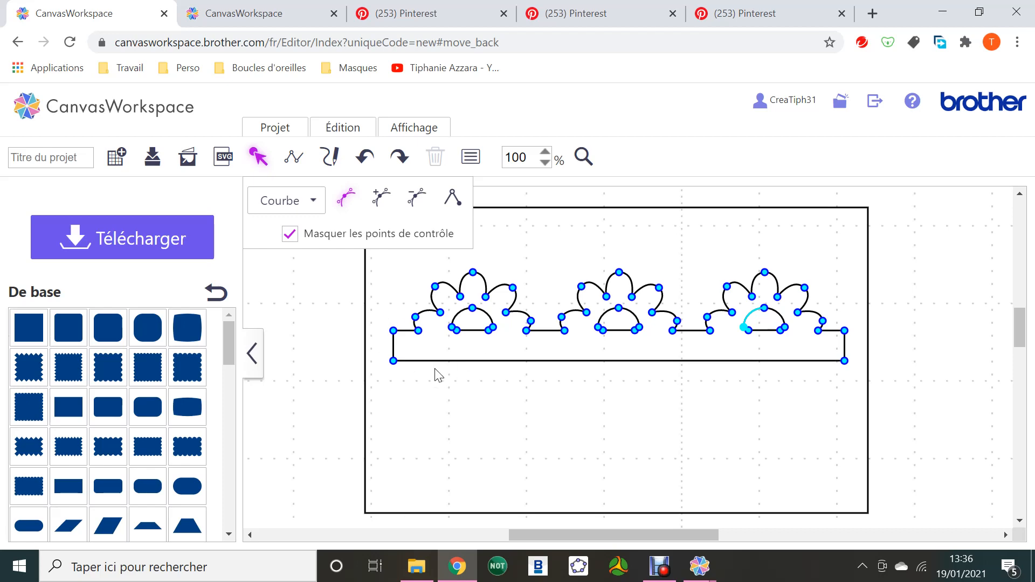
click(393, 361)
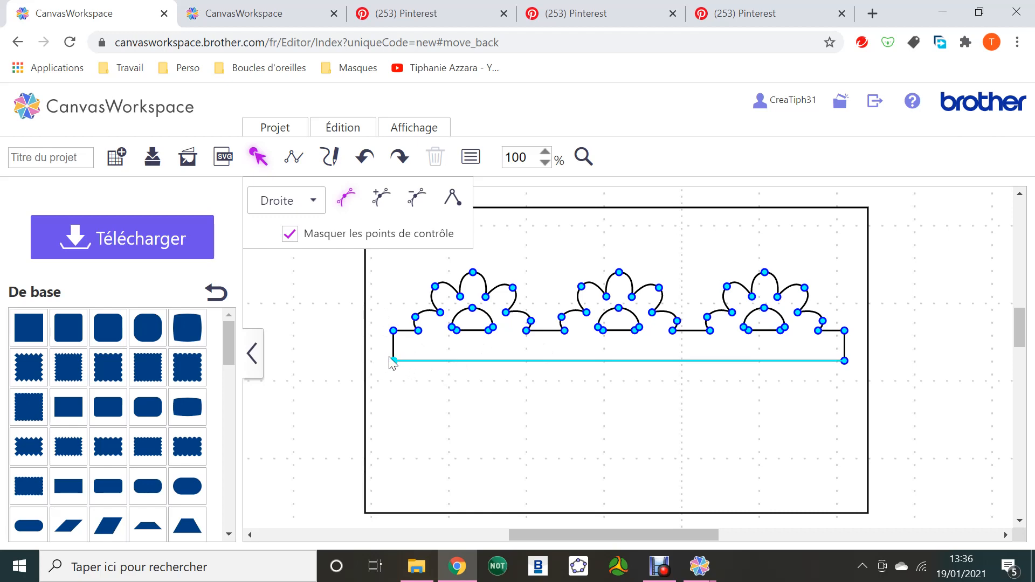
click(844, 358)
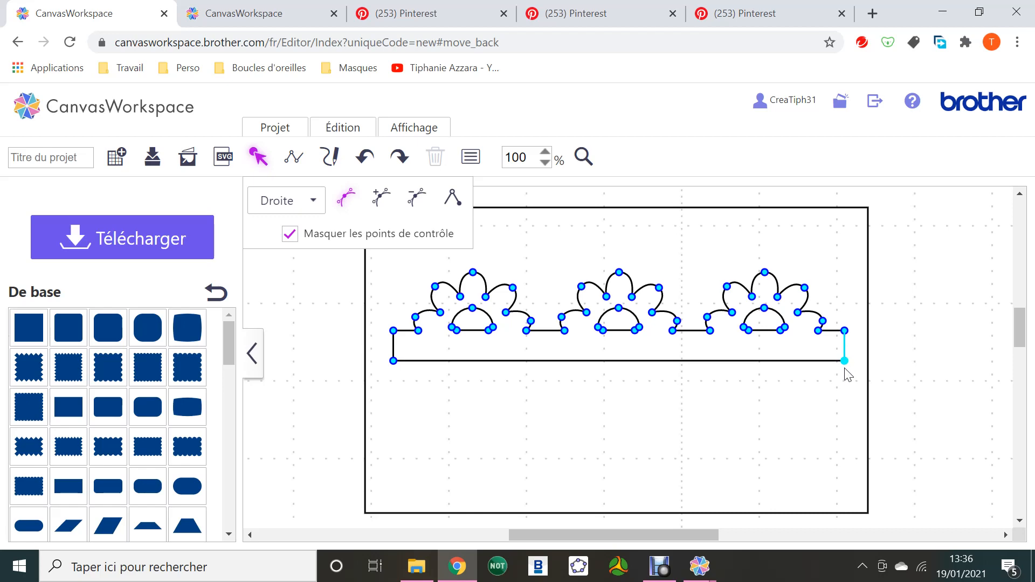
click(395, 362)
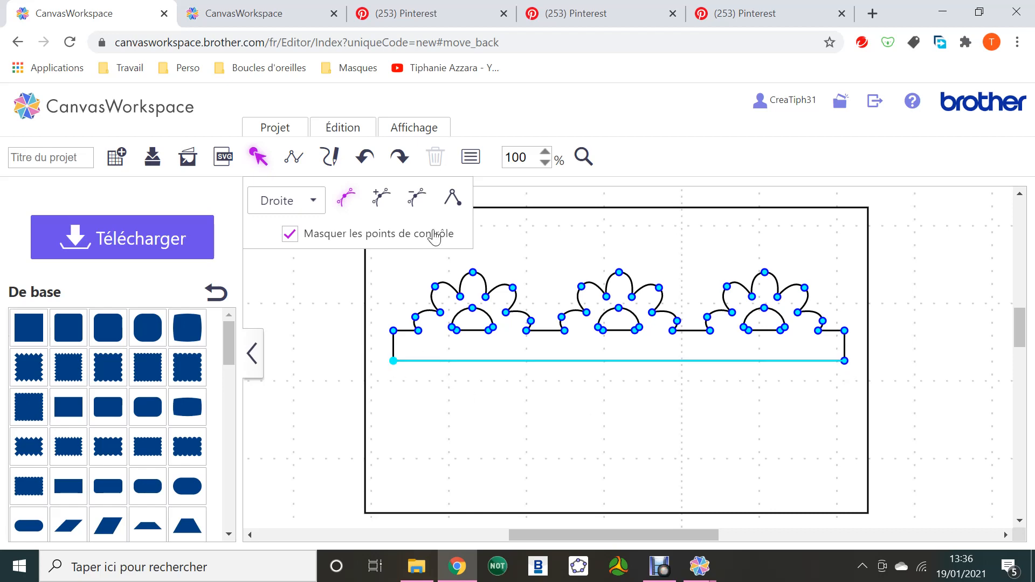
click(456, 201)
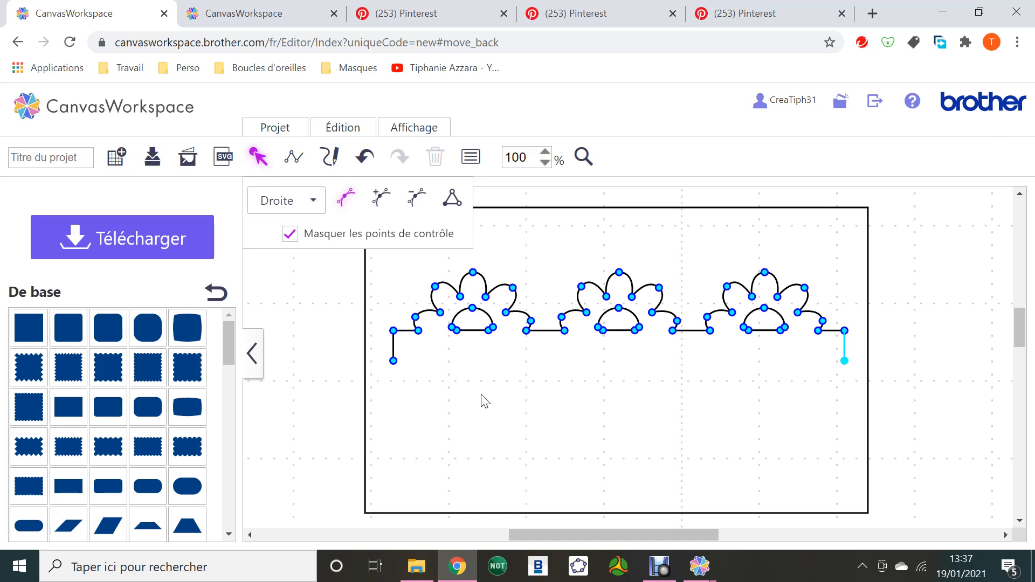
- Close and reopen the flower border's path along the bottom edge to compare the two states
click(452, 203)
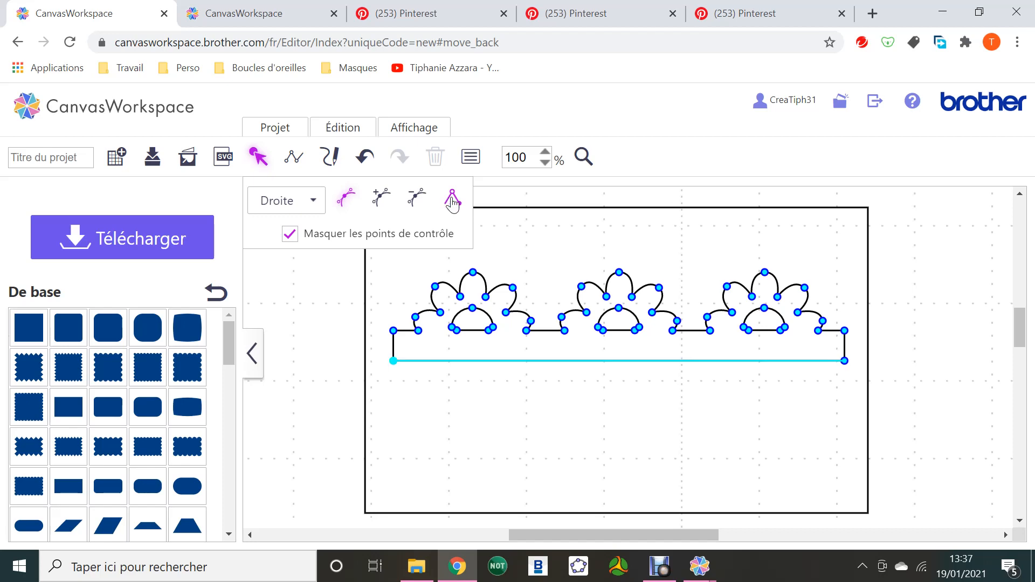
click(452, 203)
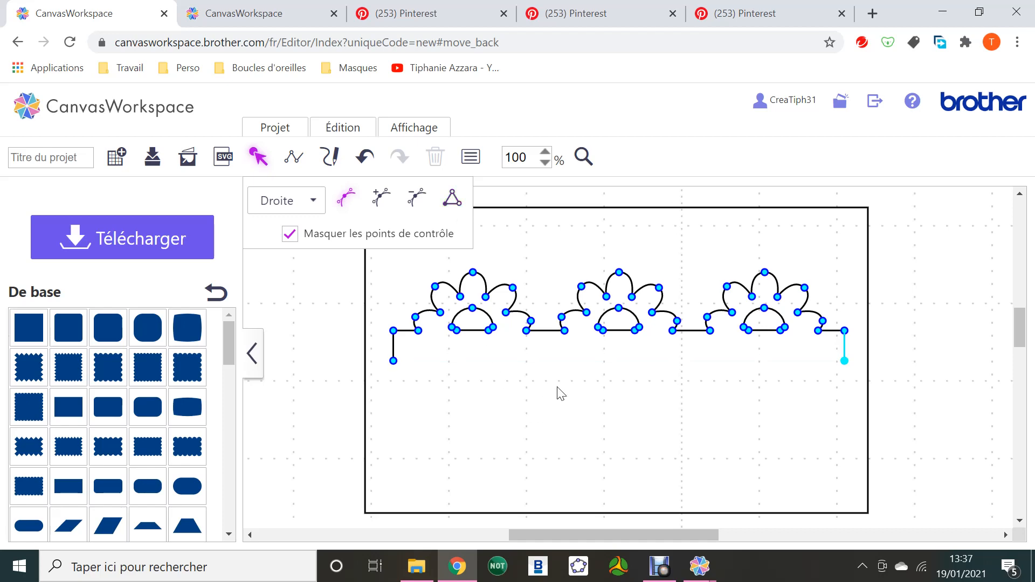
click(564, 332)
click(452, 200)
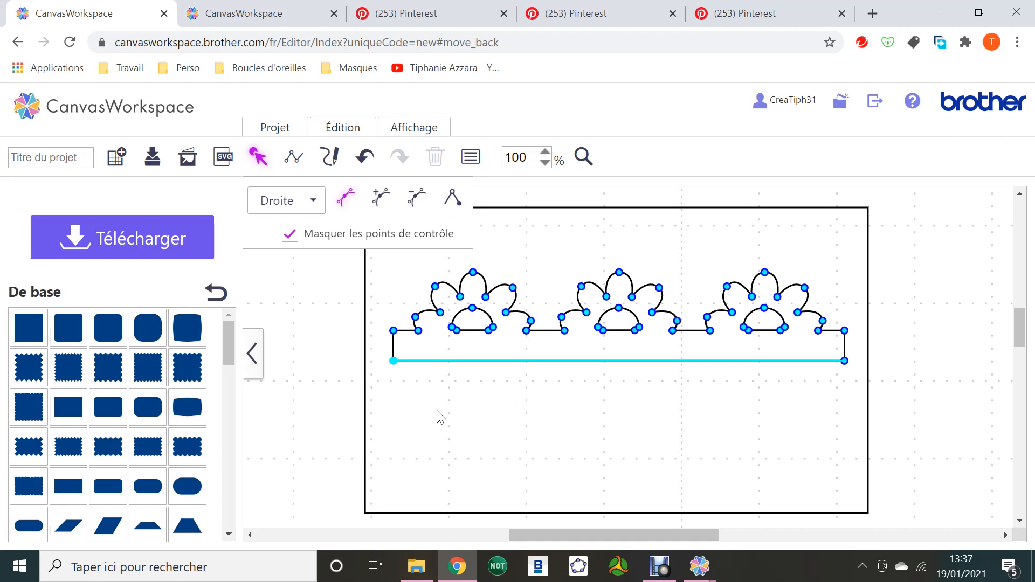
click(459, 210)
- Delete the two corner points at the border's left end and all points of the first flower's half circle
click(393, 361)
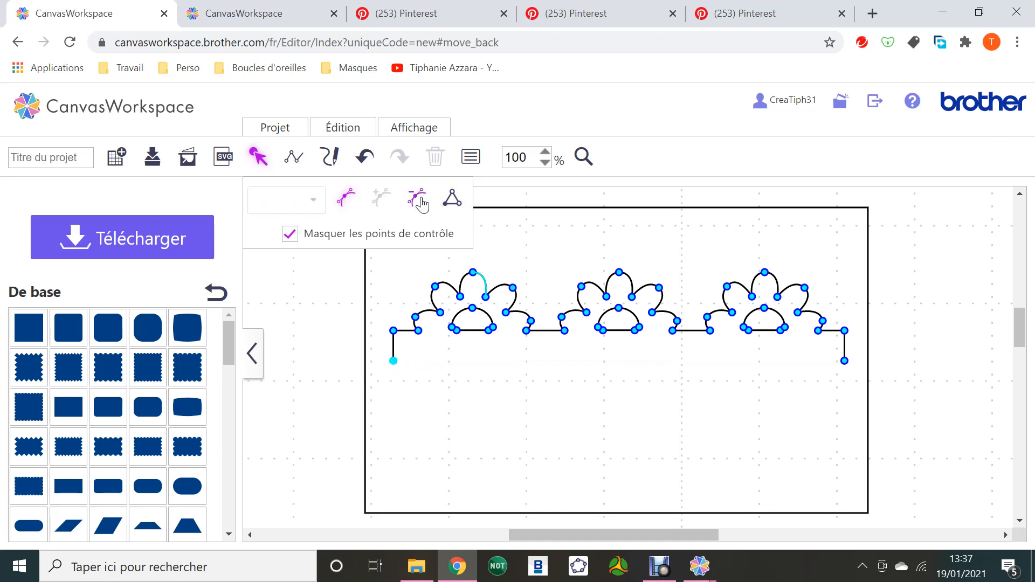
click(420, 199)
click(394, 331)
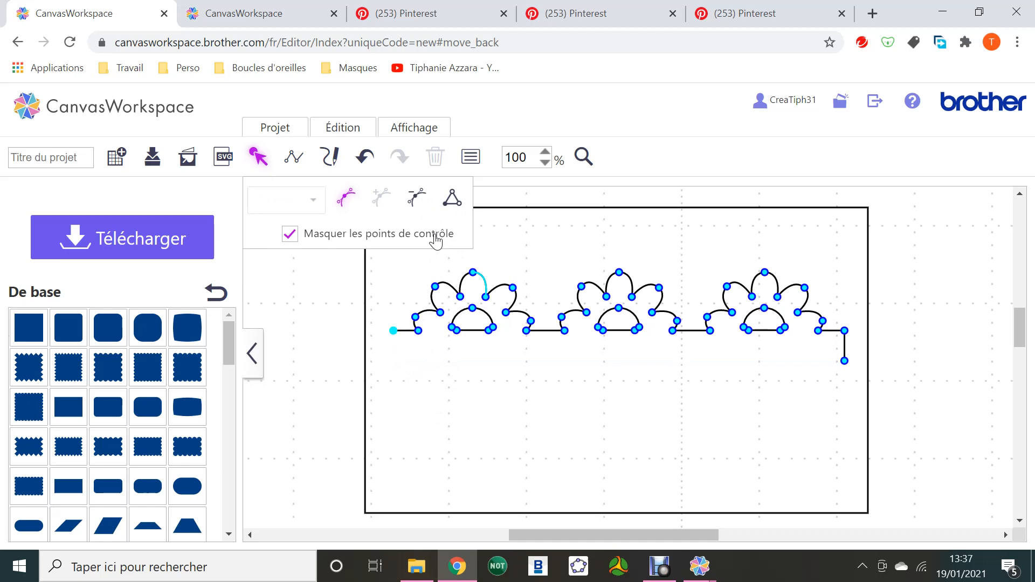
click(421, 200)
drag(449, 310, 501, 348)
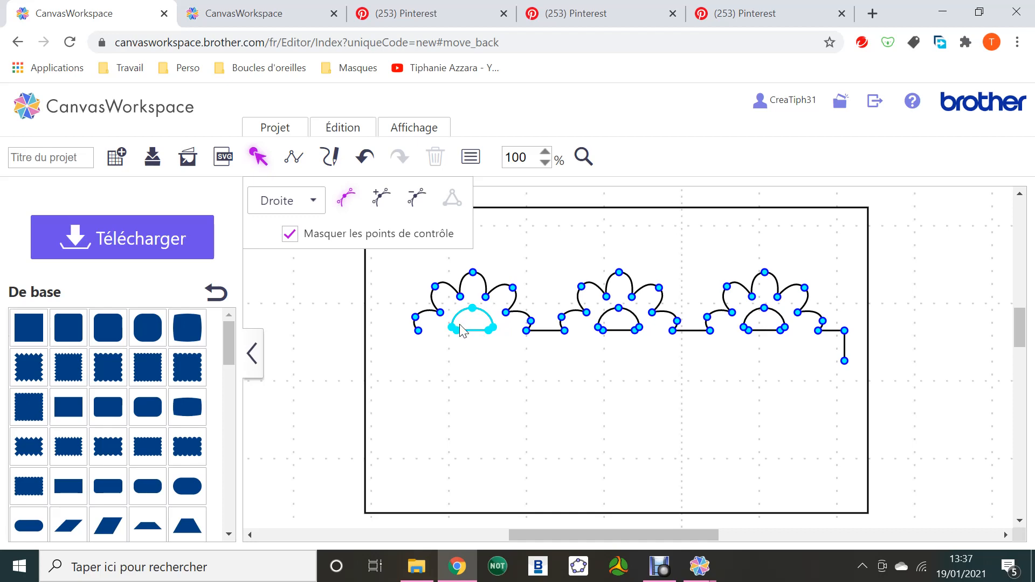
click(418, 199)
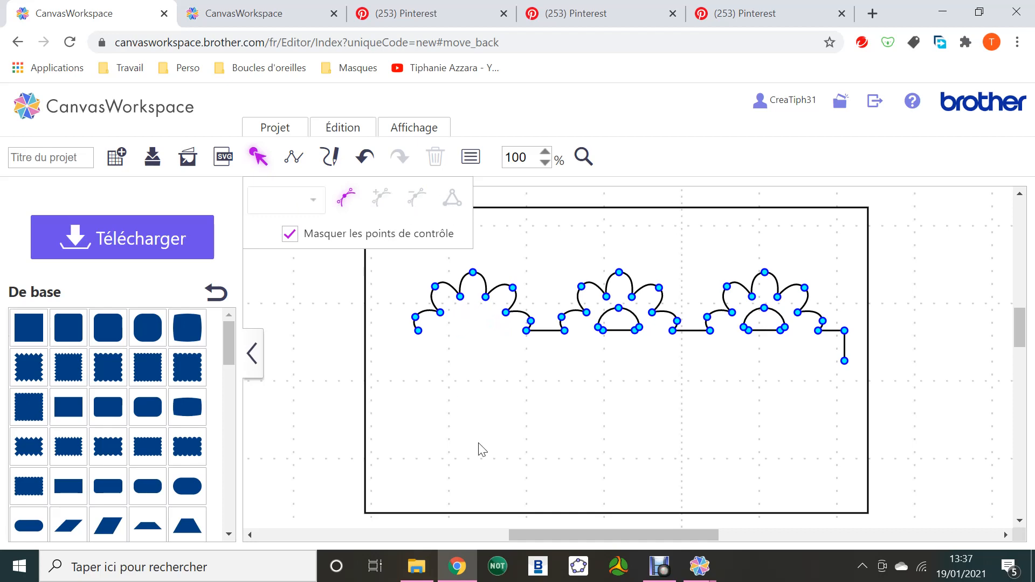
- Switch to the other CanvasWorkspace project containing the lamp and square frame, with the lamp in view
click(274, 14)
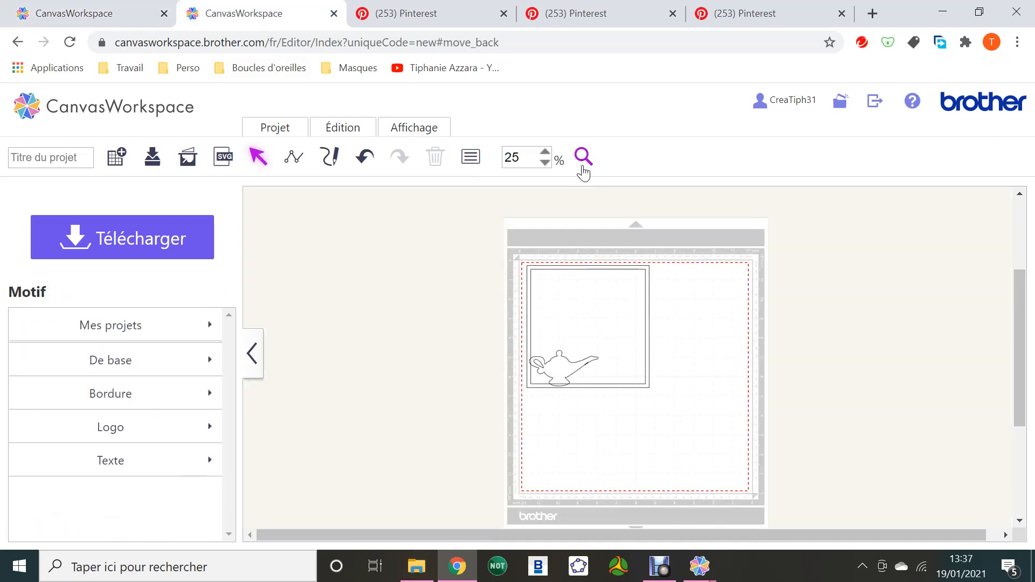
click(583, 157)
click(560, 387)
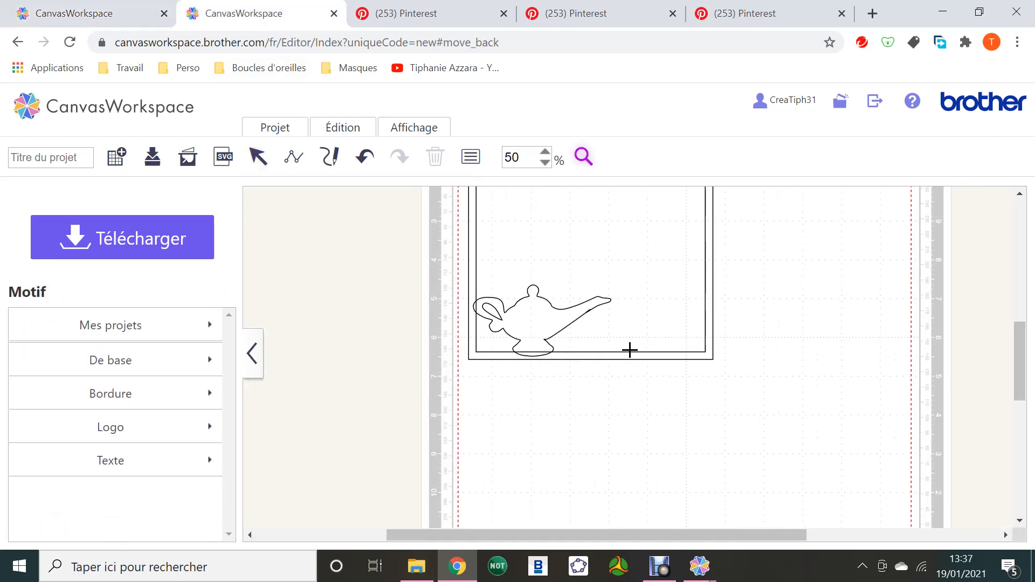
scroll(630, 351, up, 1)
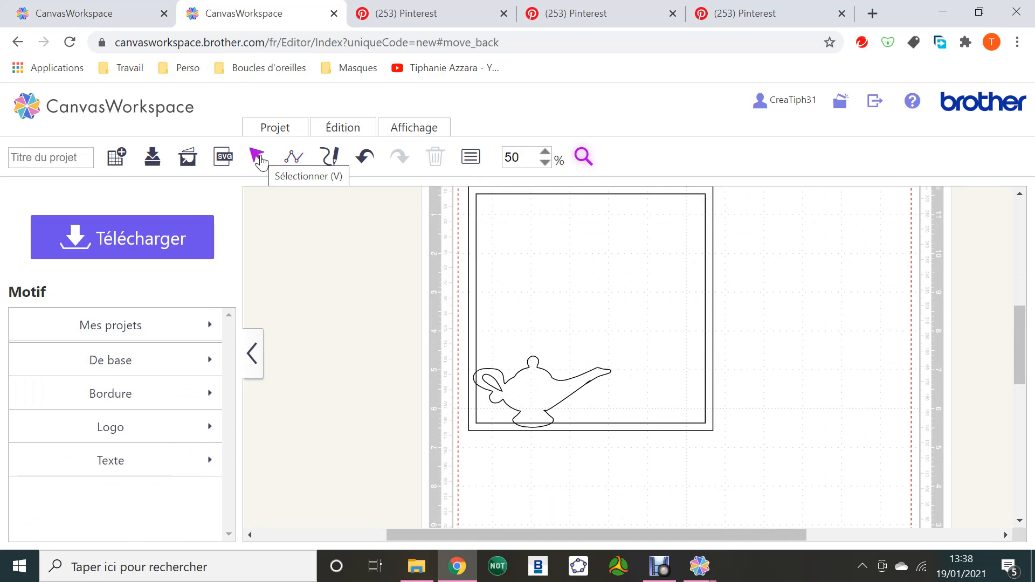
- Try to merge the lamp with the double square frame
drag(583, 476, 426, 334)
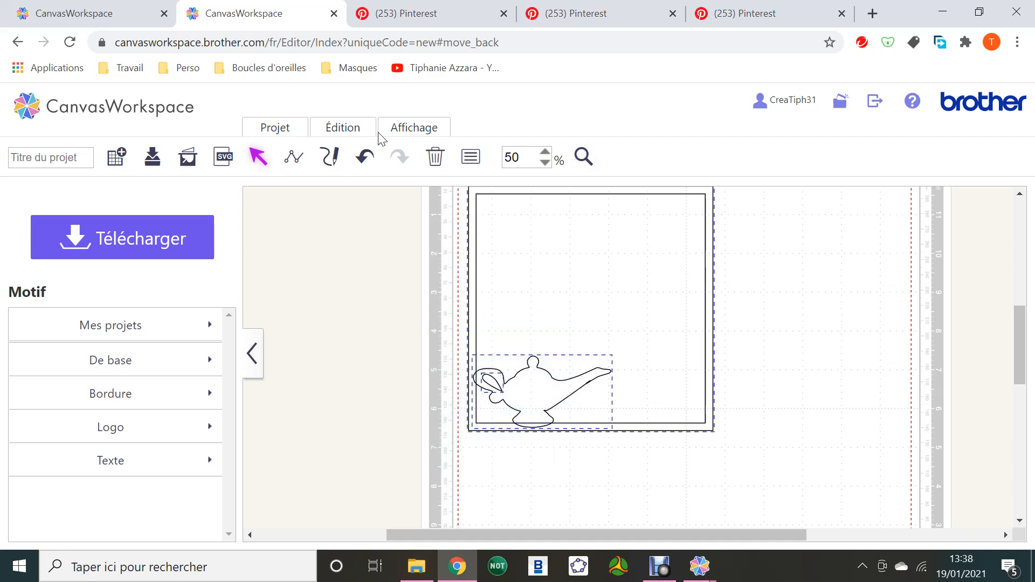
click(343, 130)
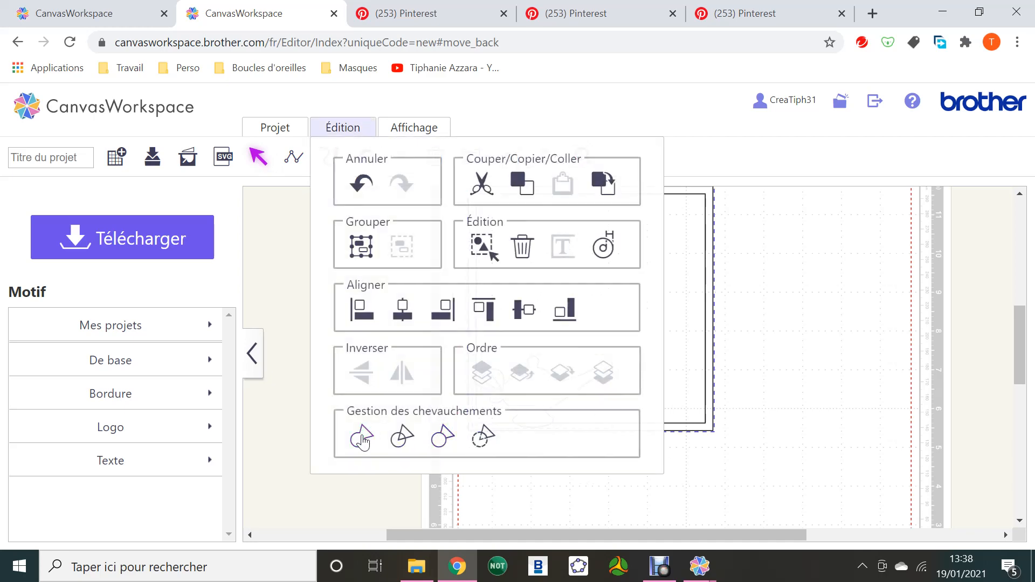
click(361, 436)
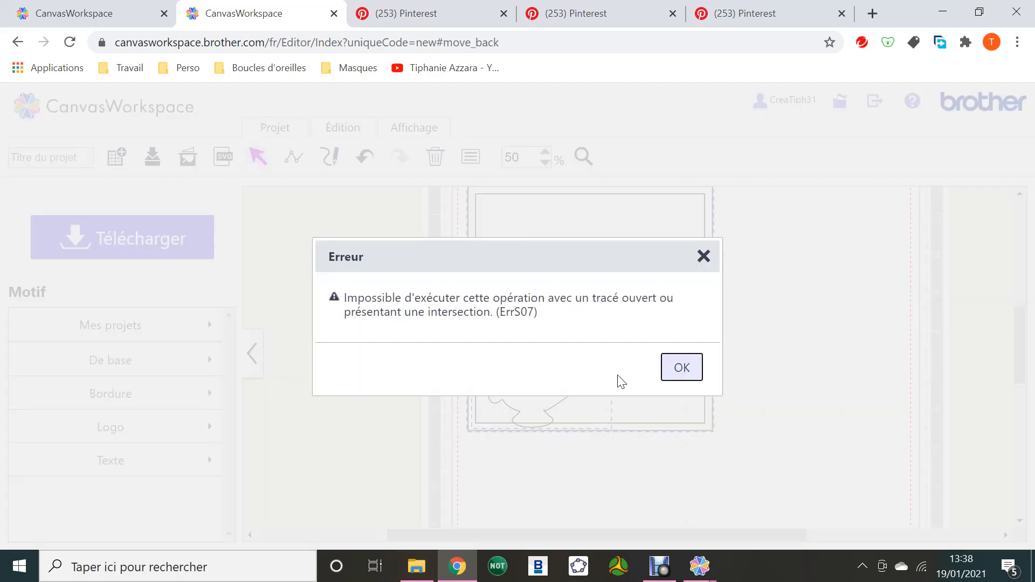
click(704, 259)
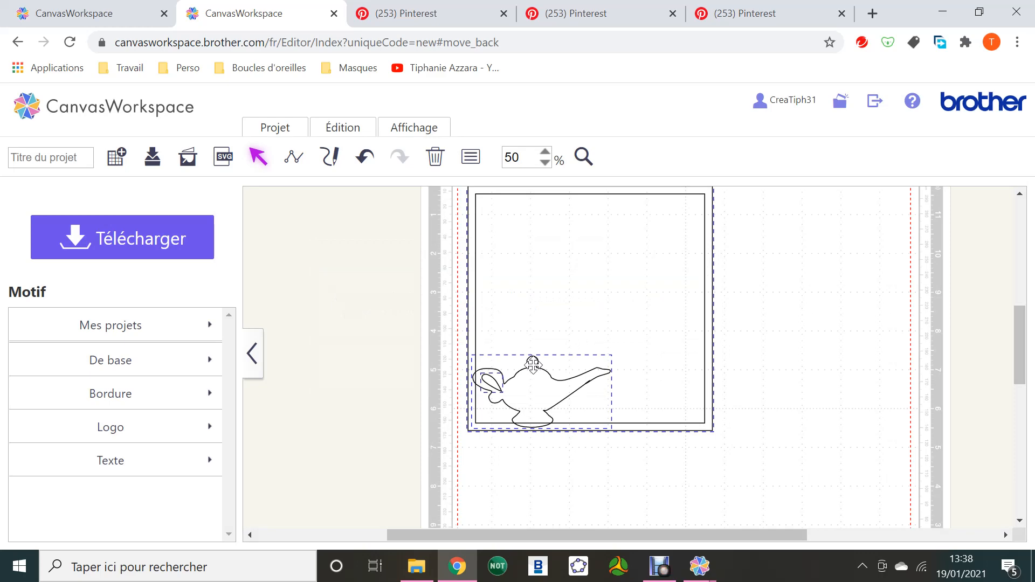
- Open the lamp's outline for point editing at 200% zoom and hide its control points
click(584, 157)
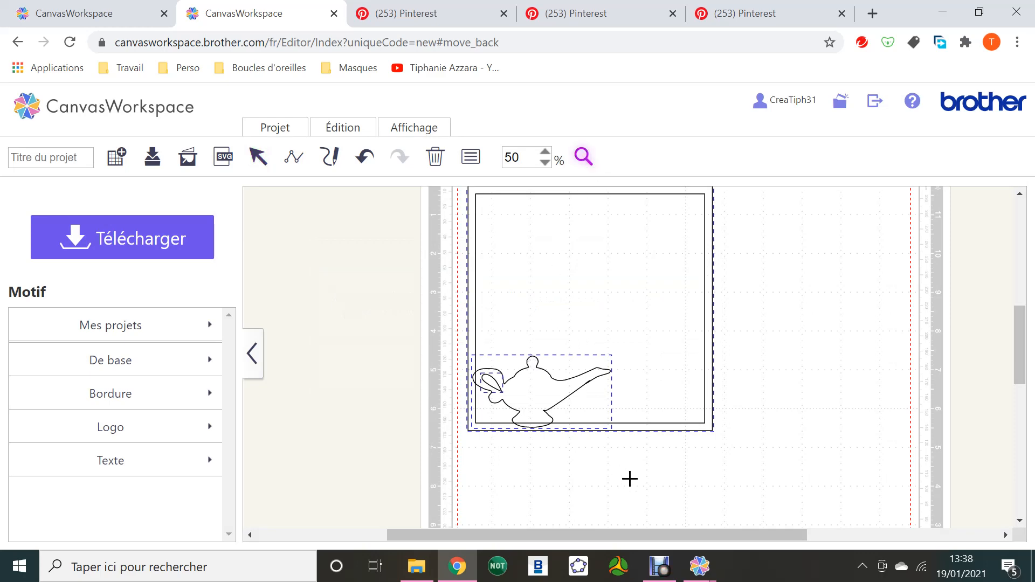
click(551, 389)
scroll(513, 316, up, 2)
scroll(512, 316, left, 1)
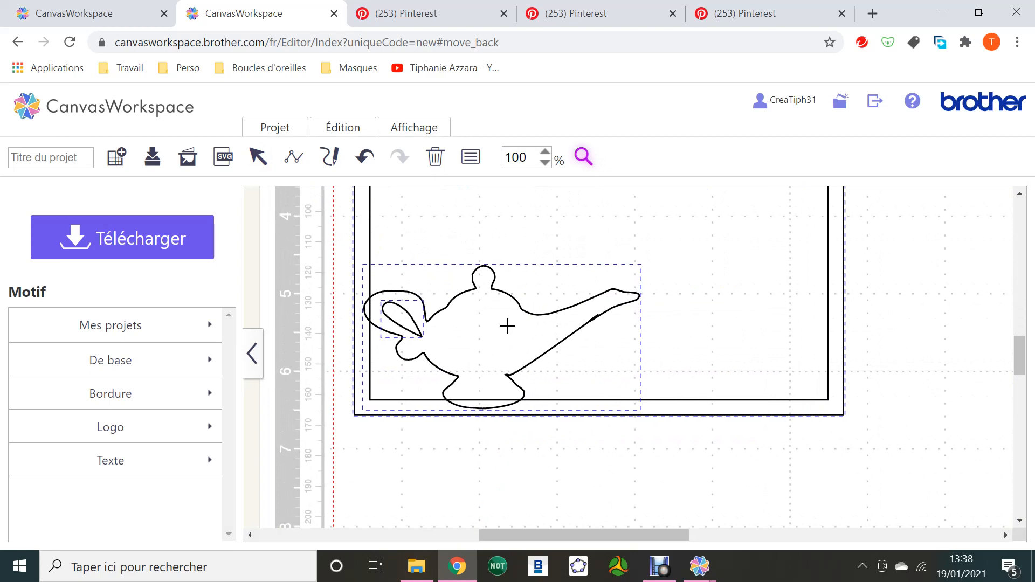
click(567, 324)
click(258, 157)
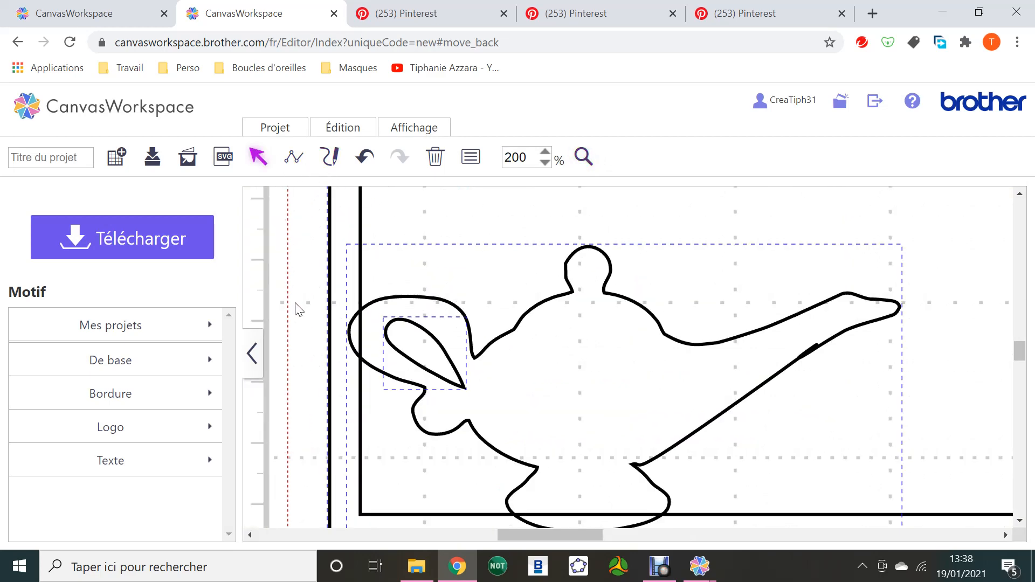
click(295, 303)
scroll(486, 395, down, 1)
double_click(496, 299)
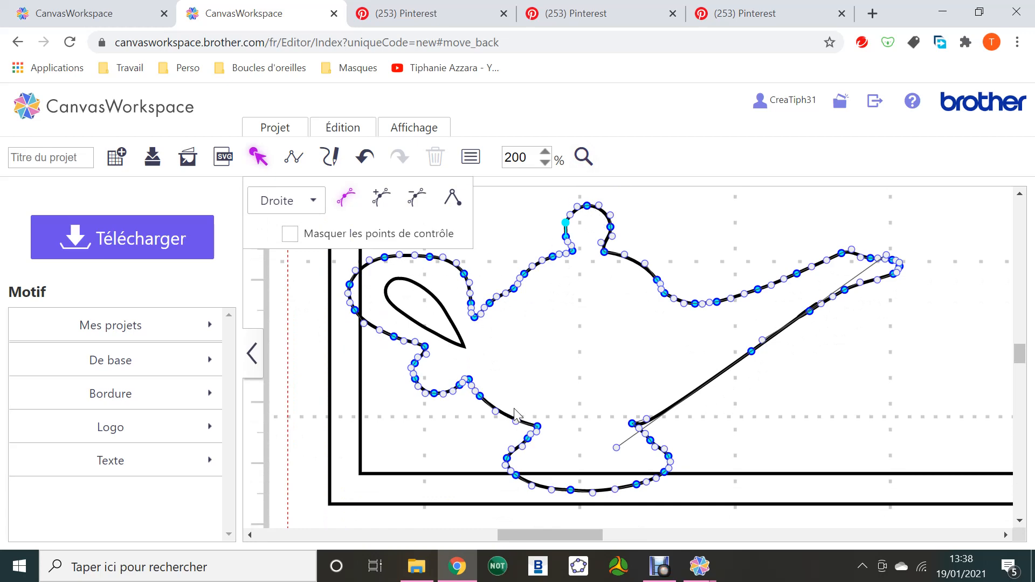
click(291, 233)
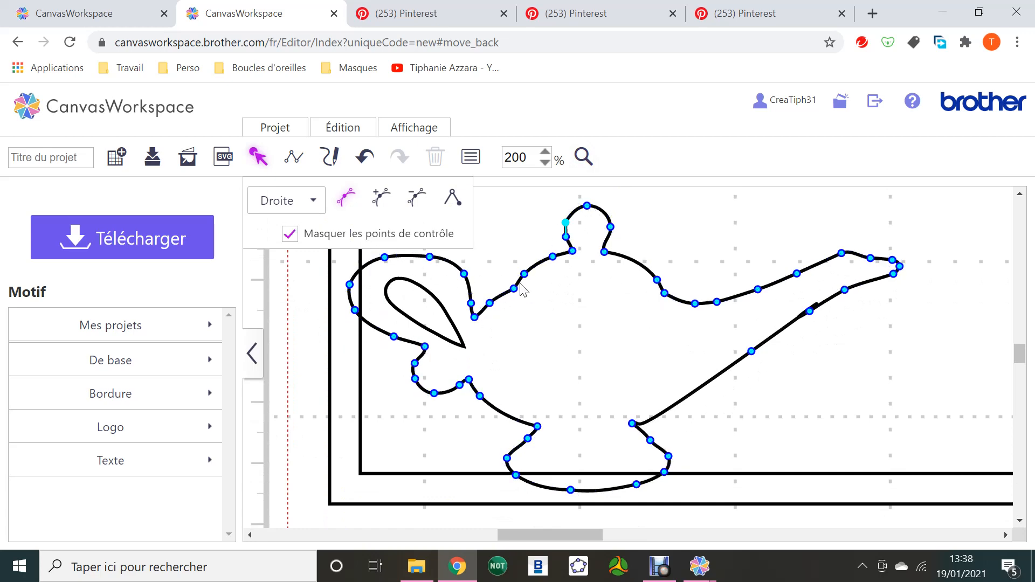
- Open the lamp's path at the lid knob, close it again and leave point editing
click(455, 200)
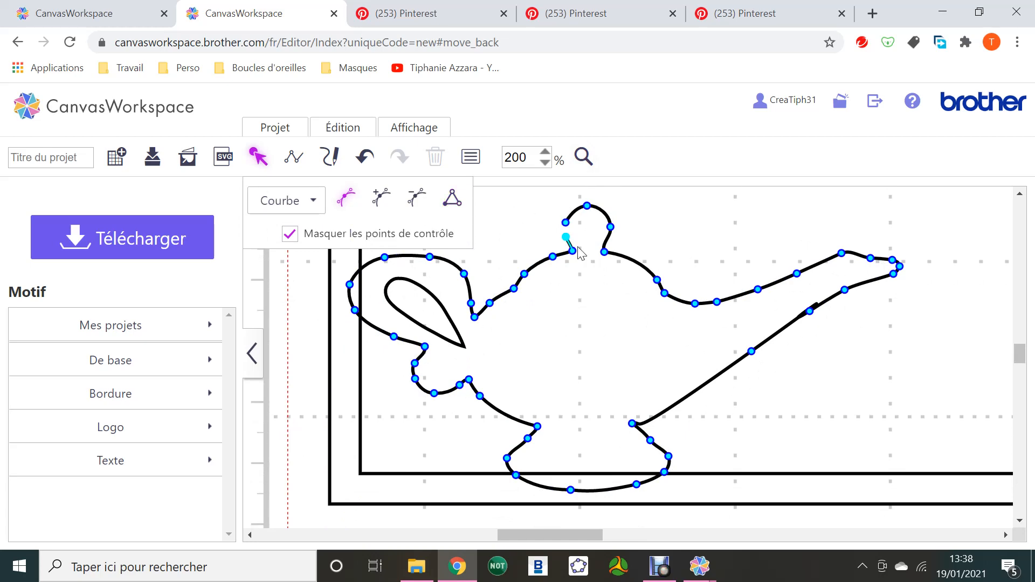
click(450, 201)
click(297, 276)
- Fill the lamp shape with black through its properties
click(485, 328)
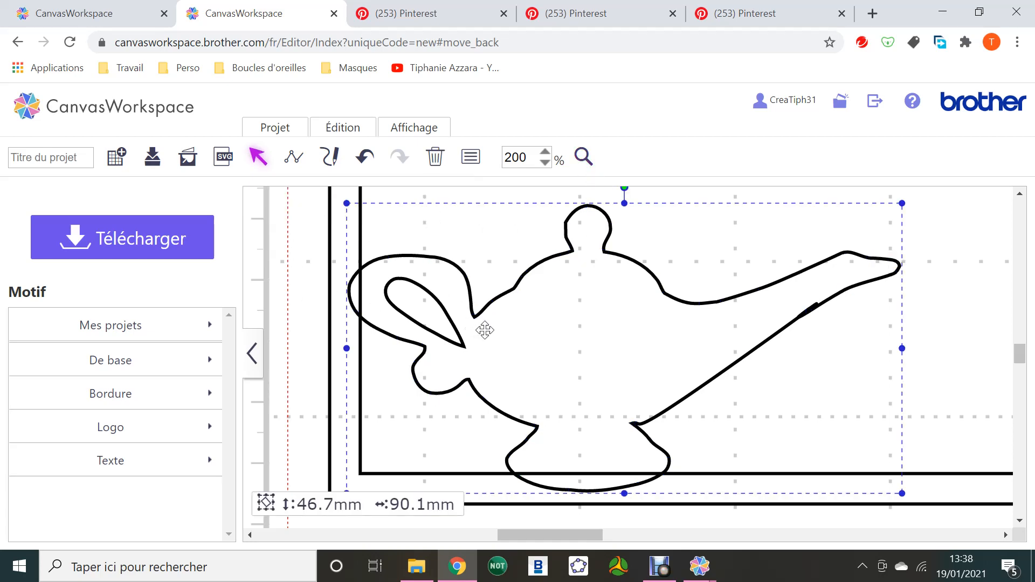
right_click(486, 327)
click(539, 521)
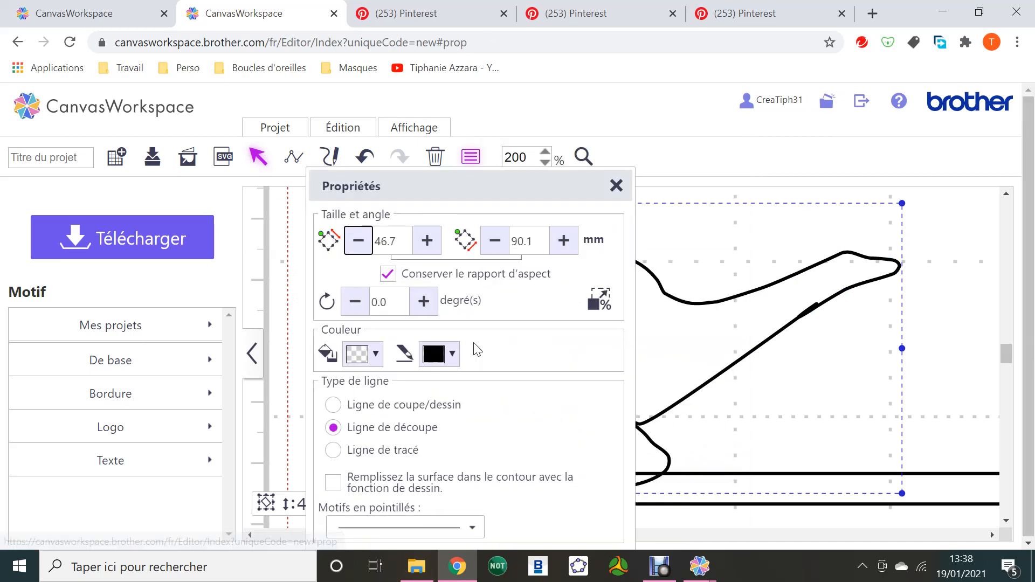
click(378, 356)
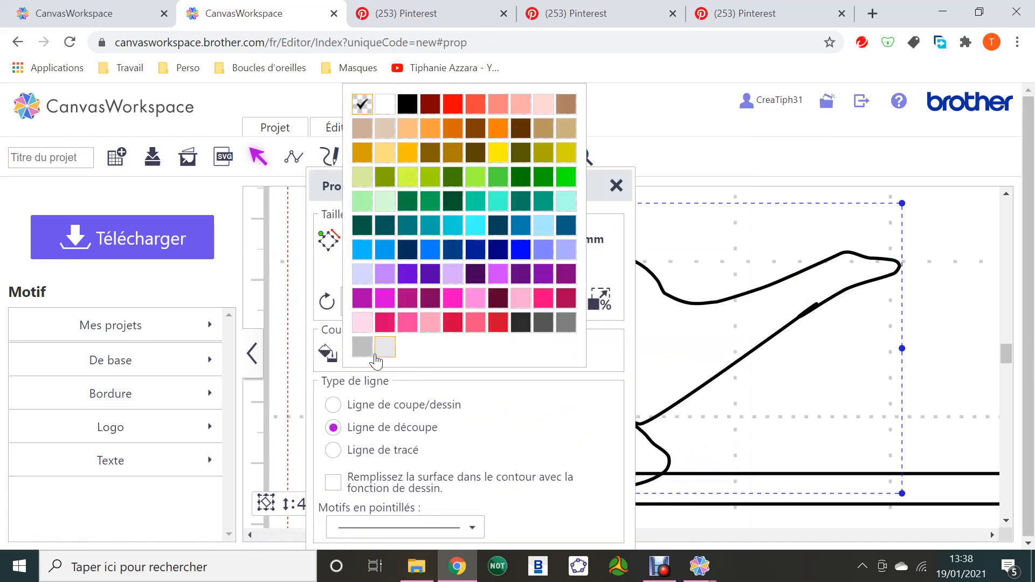
click(407, 104)
click(616, 186)
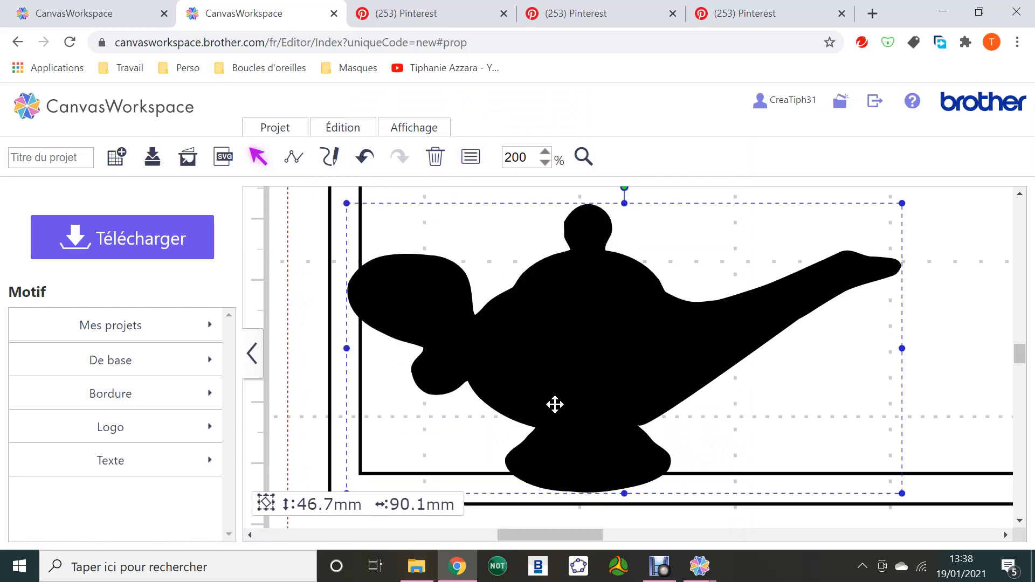
- Set the lamp's fill back to transparent
right_click(553, 329)
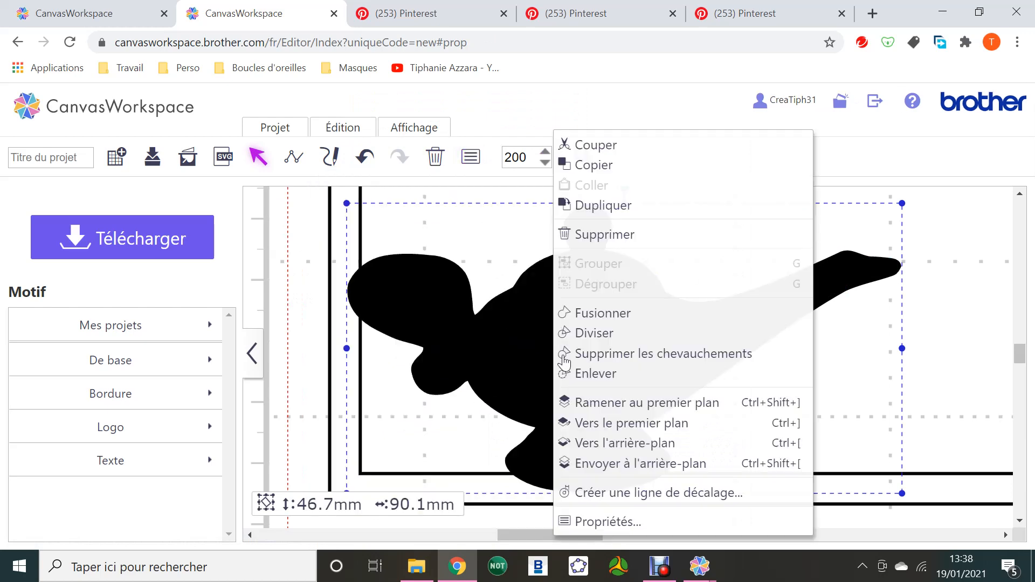
click(593, 520)
click(375, 354)
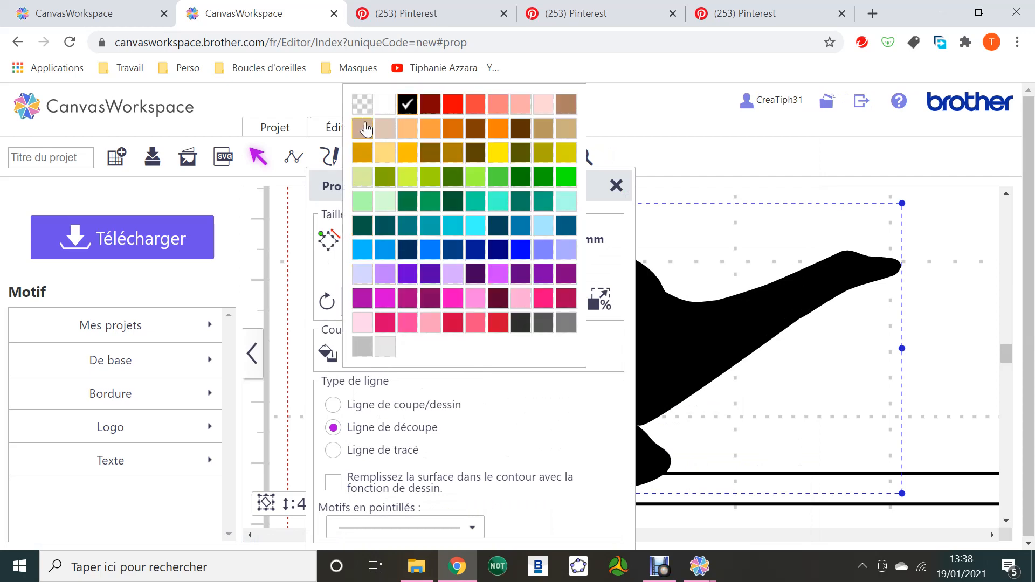
click(362, 106)
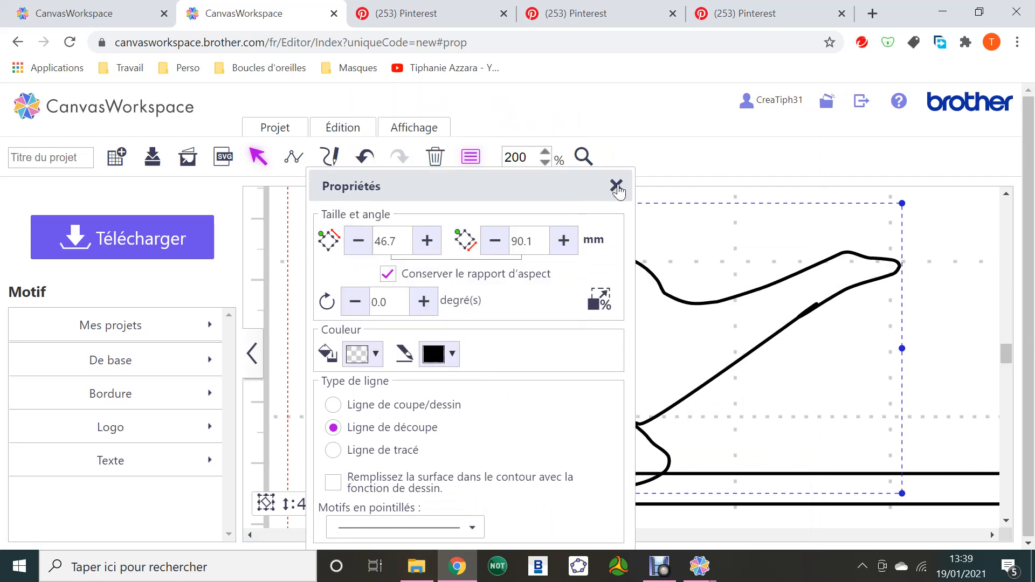
click(618, 187)
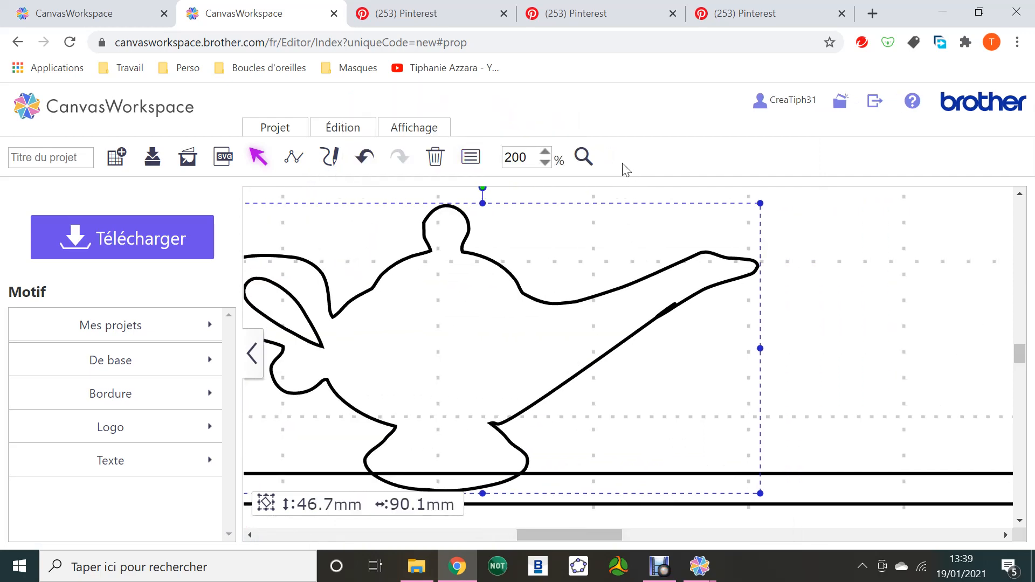
- Open the lamp's outline for point editing and delete the point whose segment folds back on itself along the spout's lower edge
click(670, 308)
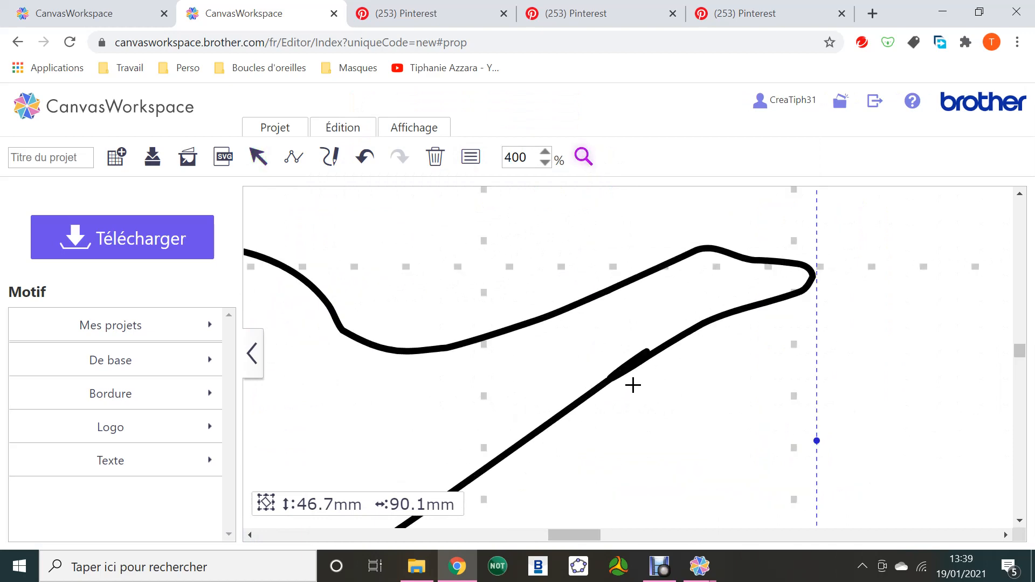
click(631, 384)
click(258, 157)
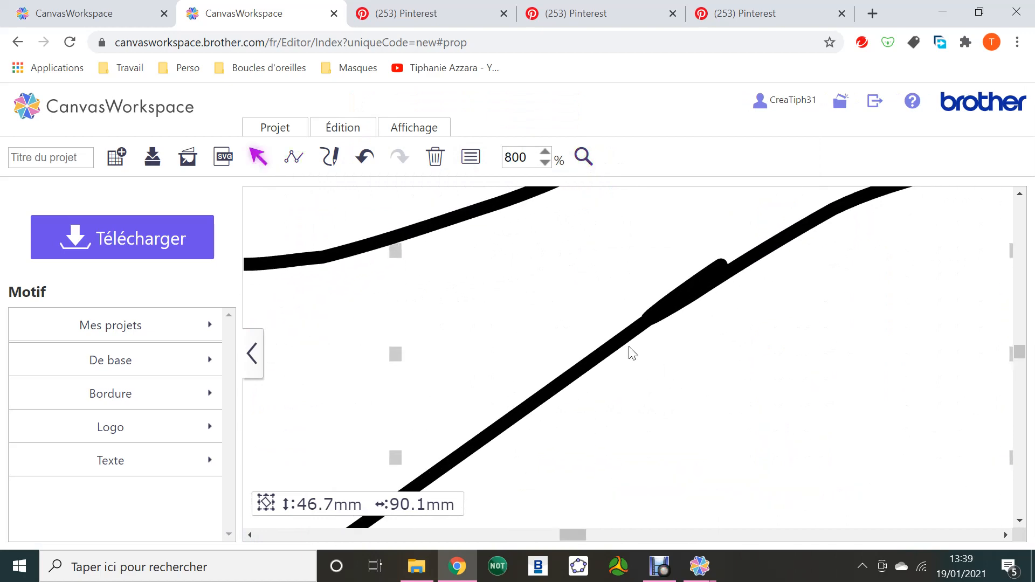
double_click(617, 343)
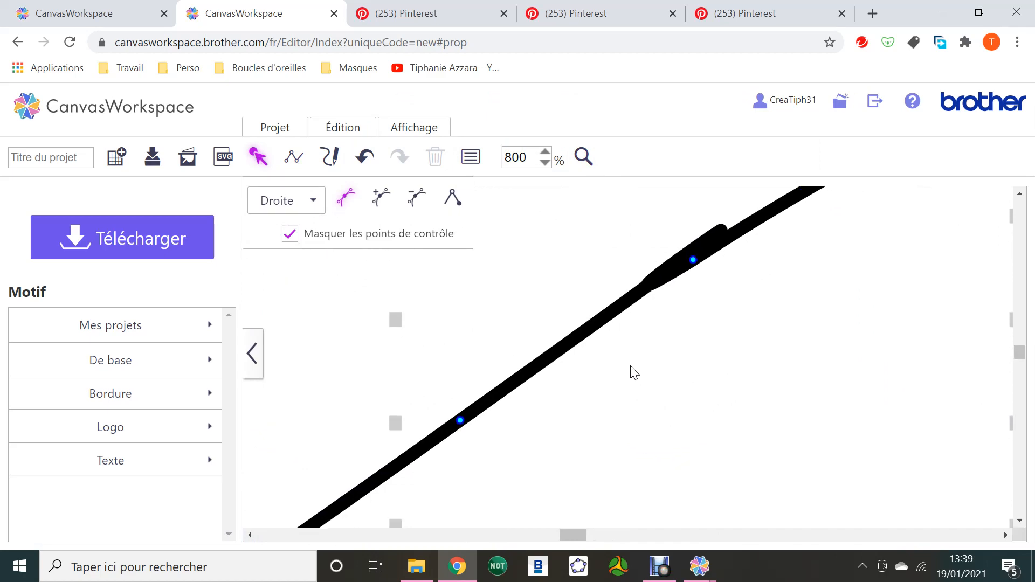
click(461, 421)
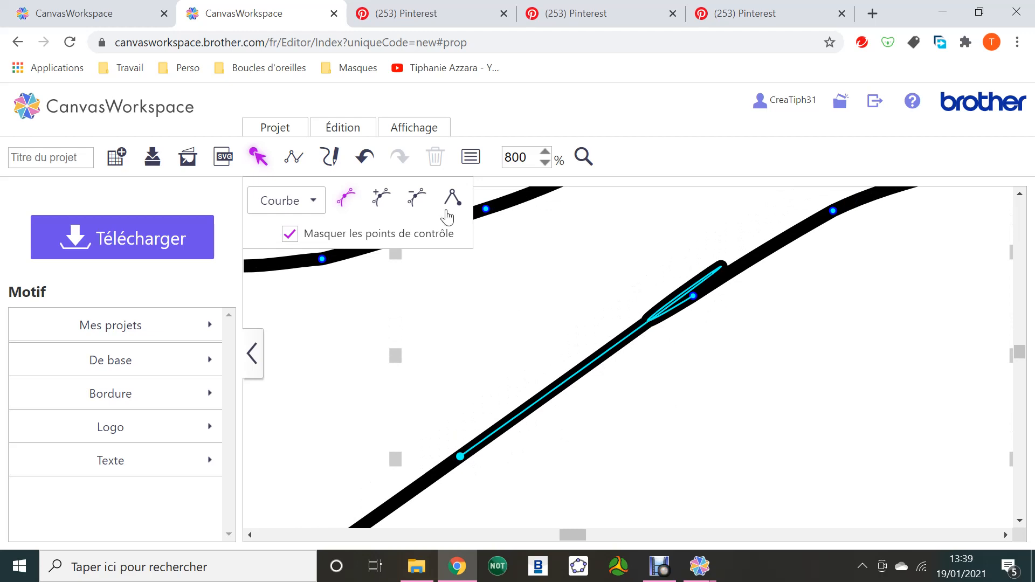
click(418, 201)
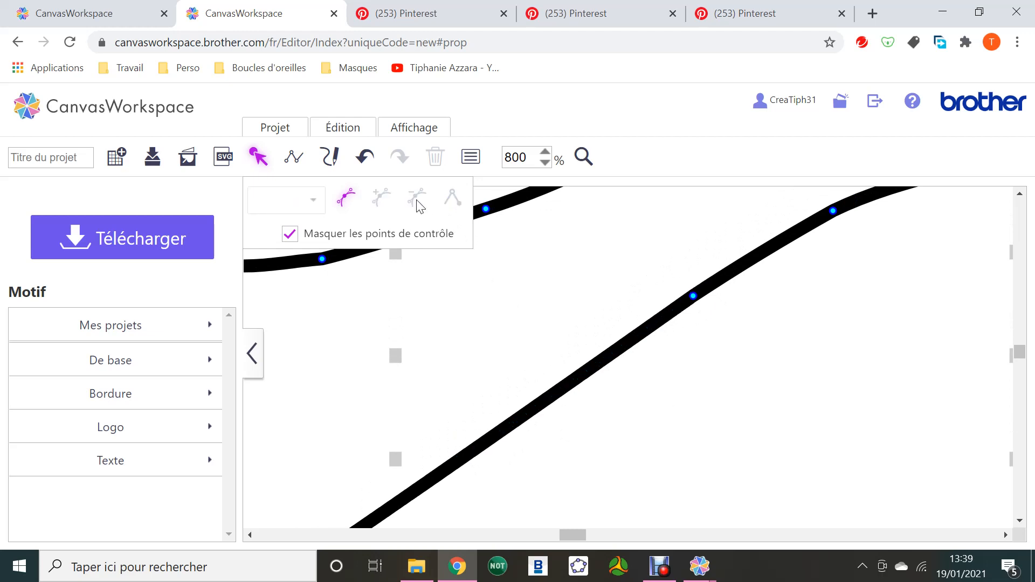
- Leave point editing, select the lamp's body and its handle opening together, and apply overlap processing to them
click(545, 162)
click(545, 162)
click(545, 162)
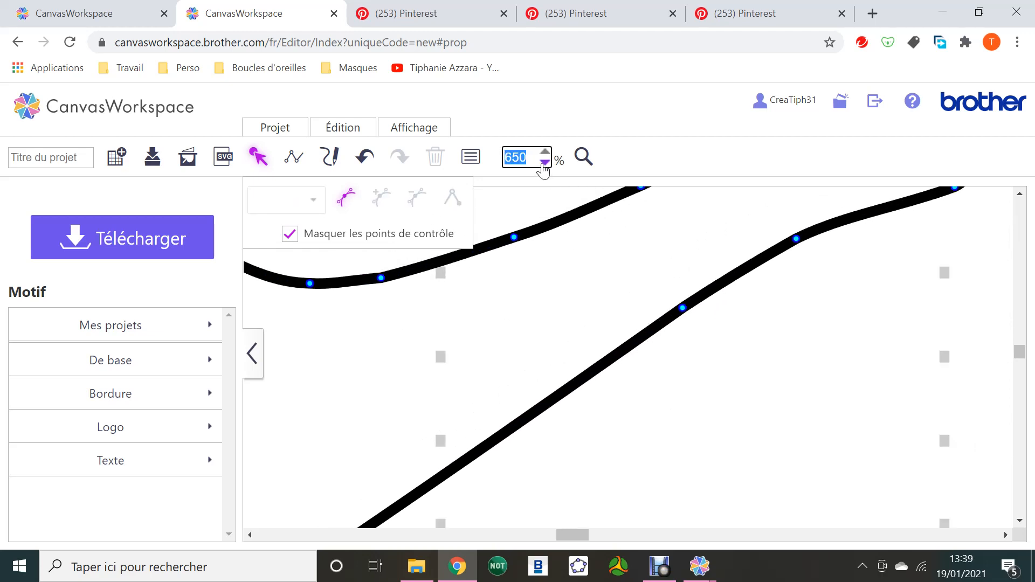
click(544, 162)
click(544, 162)
click(545, 162)
click(545, 162)
click(545, 163)
click(545, 162)
click(545, 162)
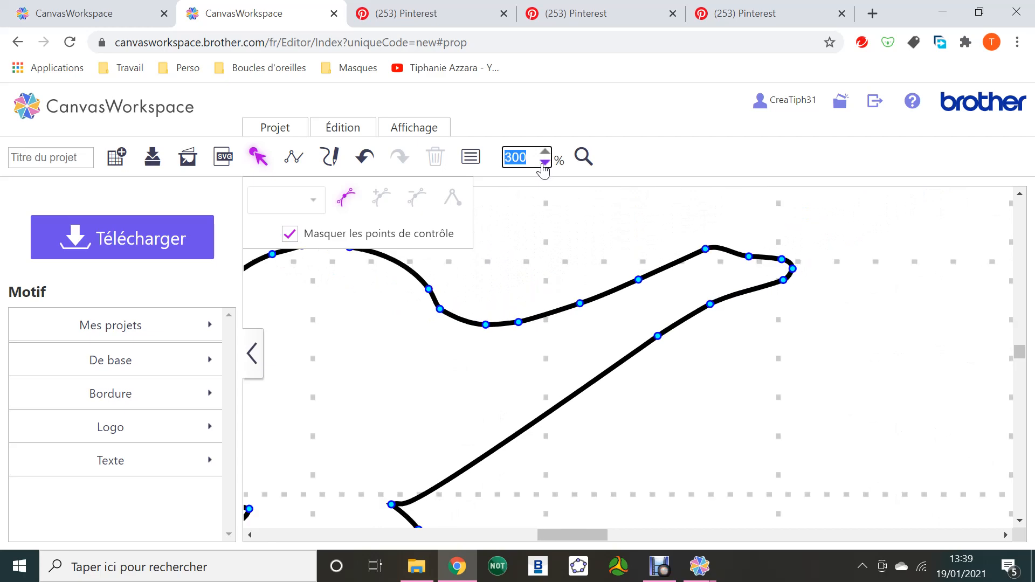
click(544, 162)
click(545, 162)
click(545, 162)
click(544, 162)
click(545, 162)
click(573, 437)
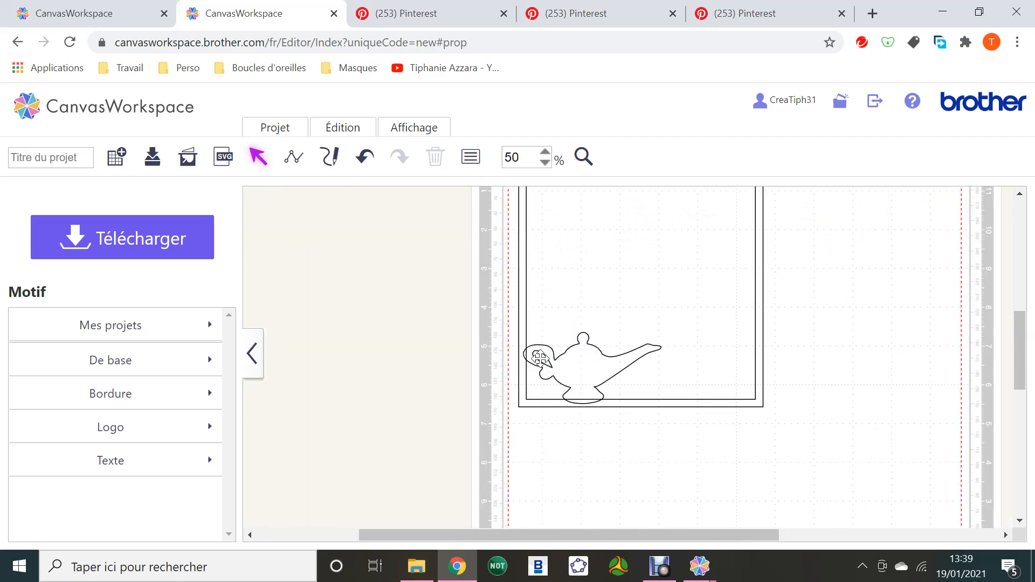
click(539, 357)
shift+click(573, 363)
click(343, 127)
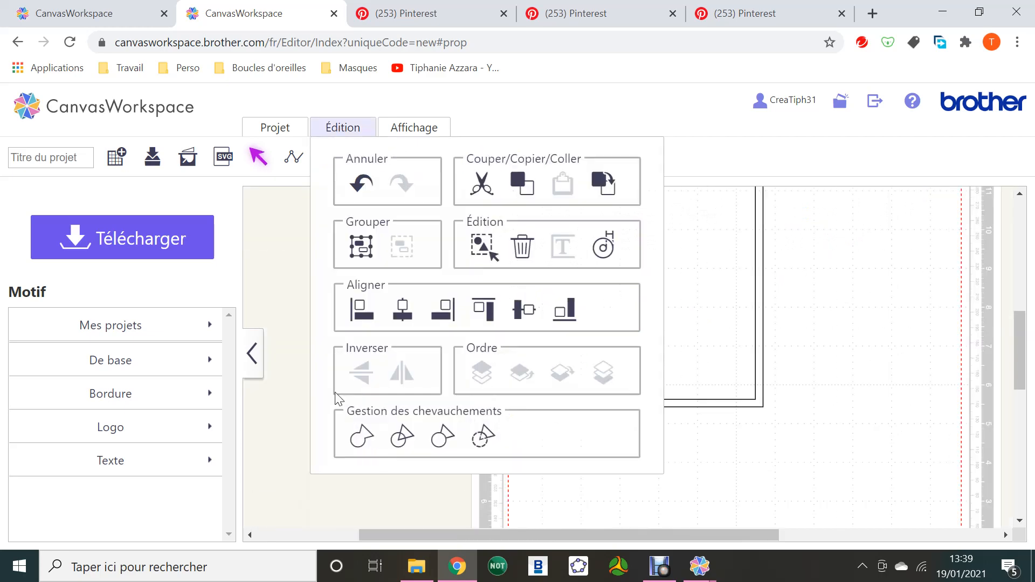
click(480, 445)
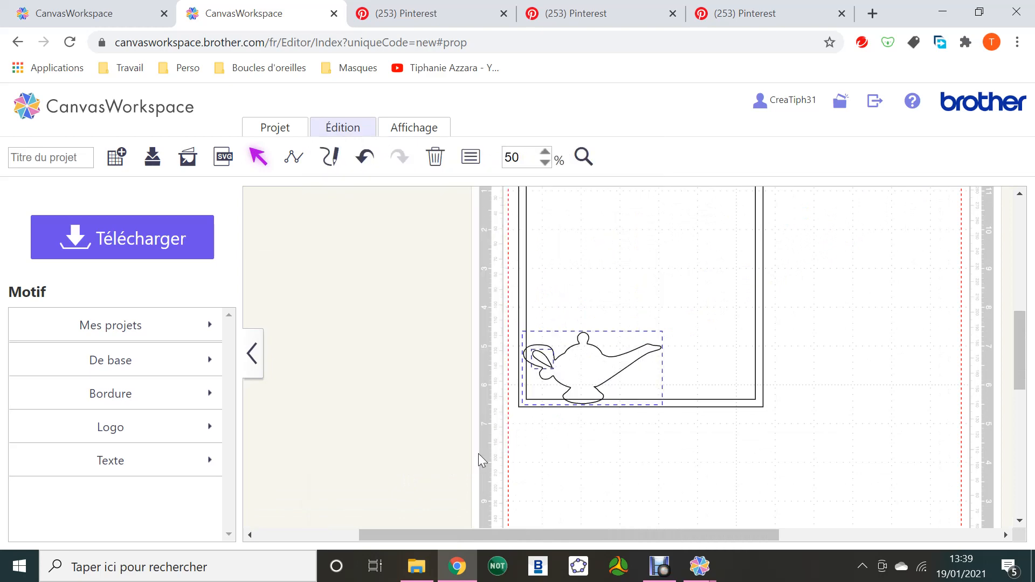
click(582, 467)
- Select the lamp together with the square frame and weld them into one shape
drag(656, 447, 505, 319)
click(343, 127)
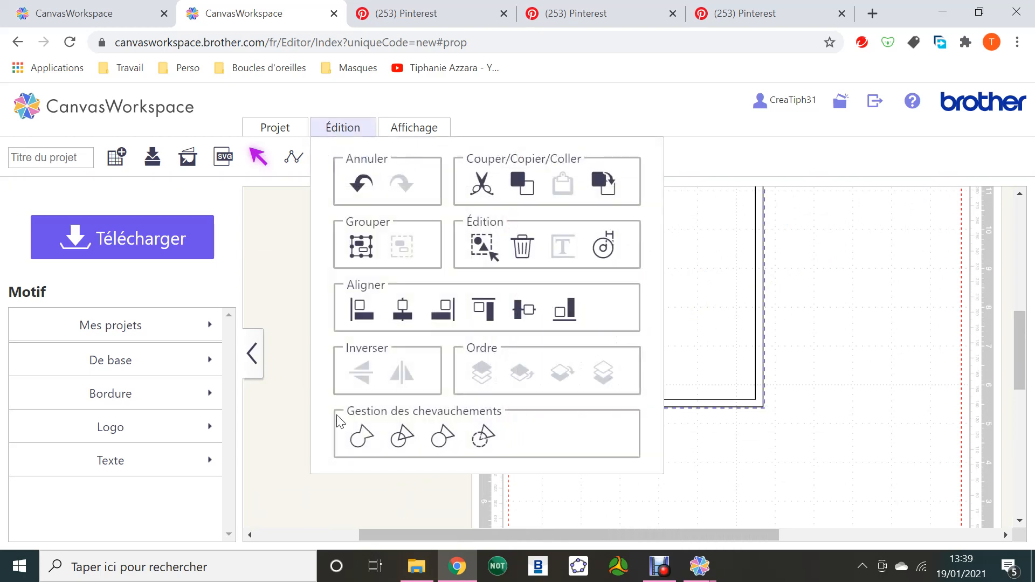
click(359, 436)
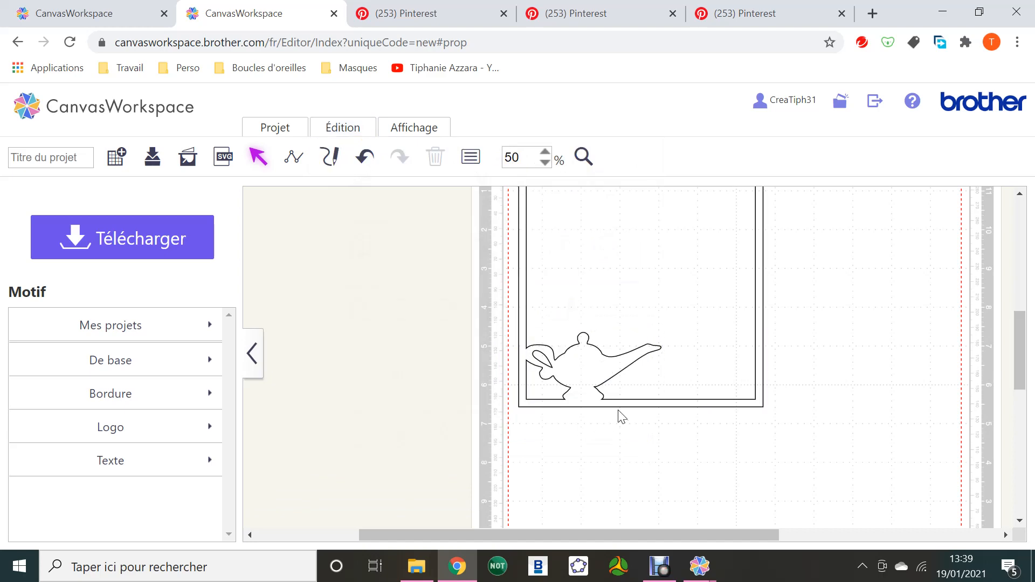